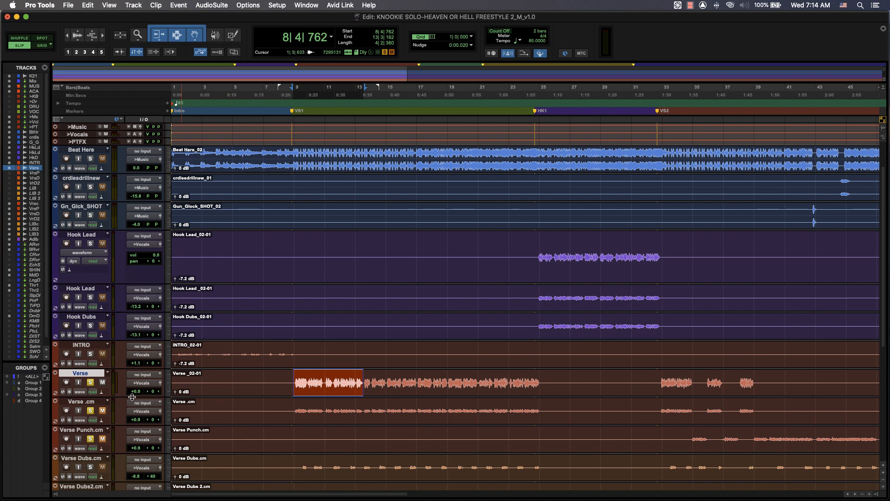
Enlarge the Verse track's height and zoom the timeline in on its selected opening passage
left_click_drag(132, 398, 142, 496)
key("t")
key("t")
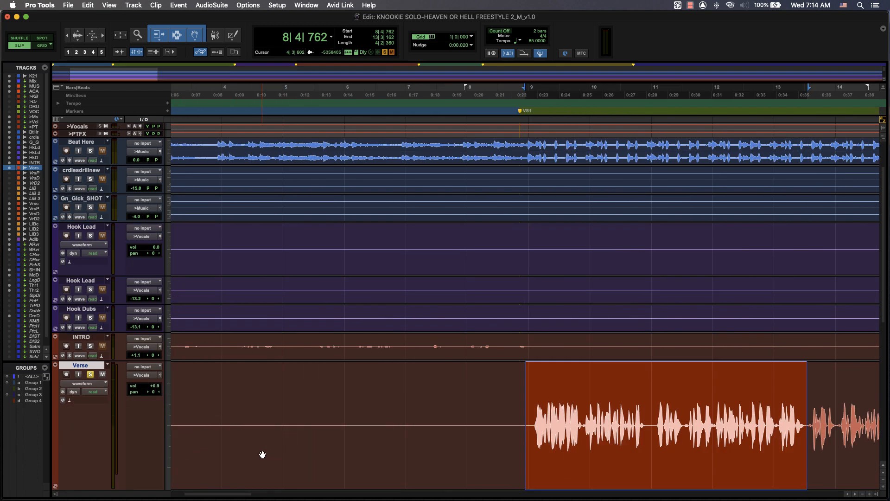
key("t")
scroll(262, 455, "right", 10)
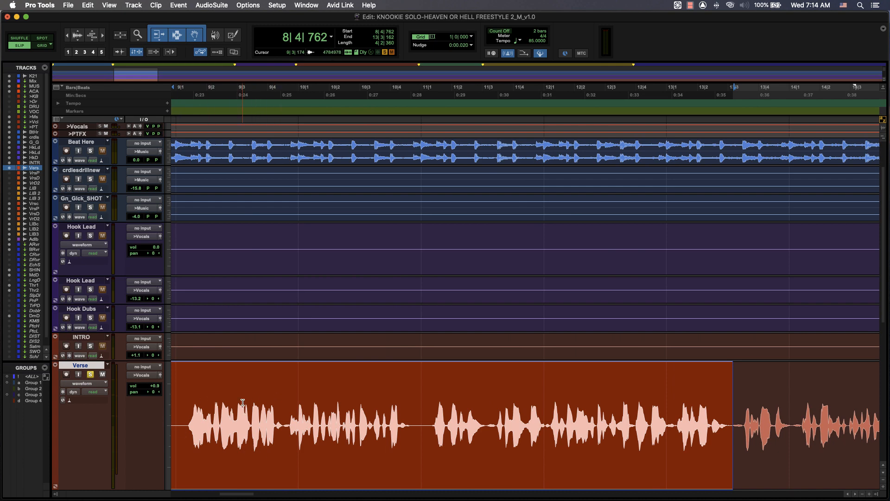
Play the selected verse passage and reset the Verse track's volume to 0.0 dB during playback
key("space")
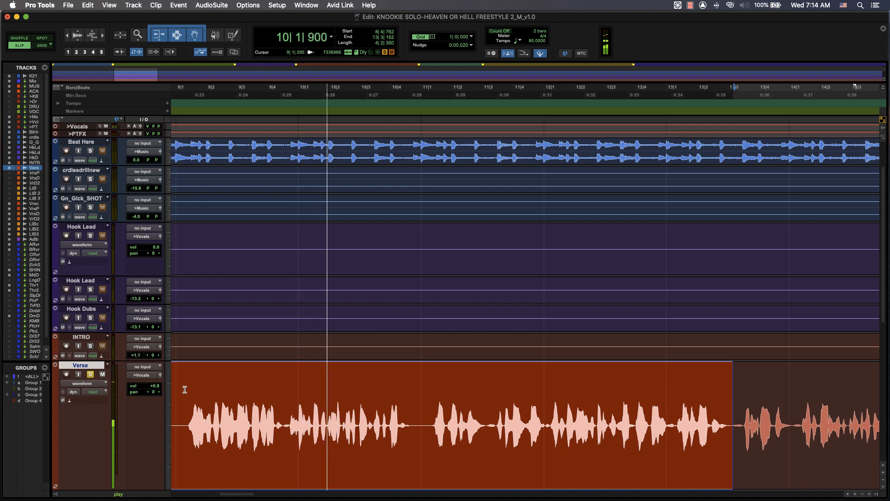
left_click(156, 387, "super")
left_click(155, 389, "super")
left_click(155, 389, "super")
left_click(156, 387, "alt")
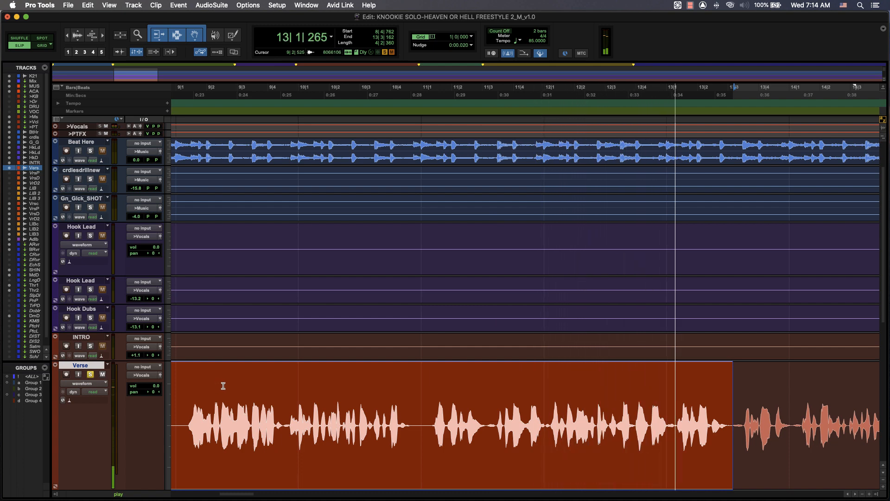
key("space")
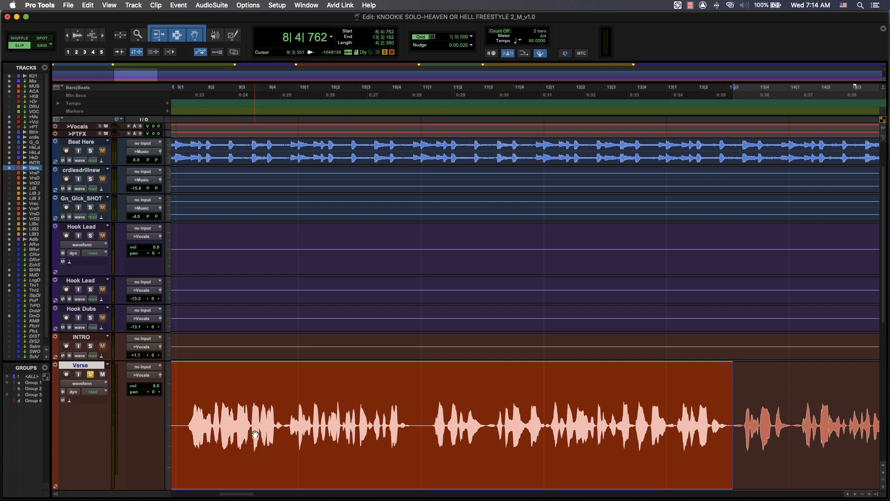
Snooze the calendar reminder and highlight the outro vocal passage on the Verse track, from about bar 56 to bar 66
scroll(299, 421, "down", 8)
scroll(296, 422, "up", 4)
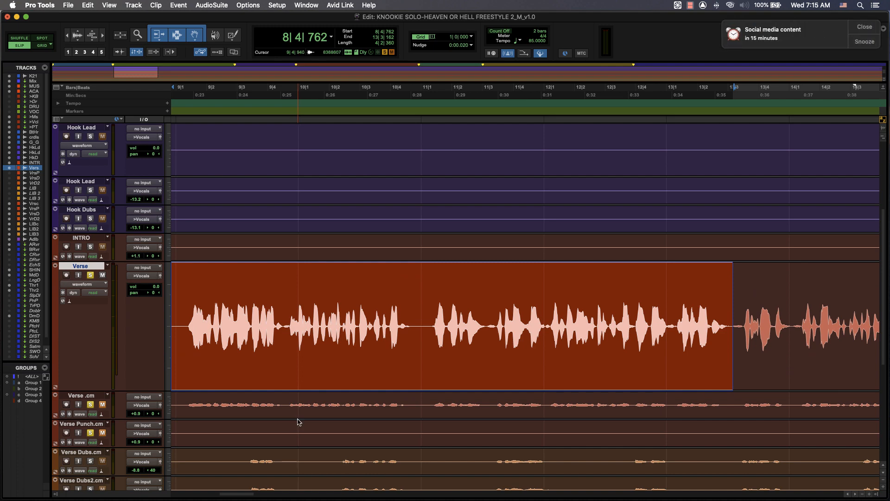
left_click(872, 28)
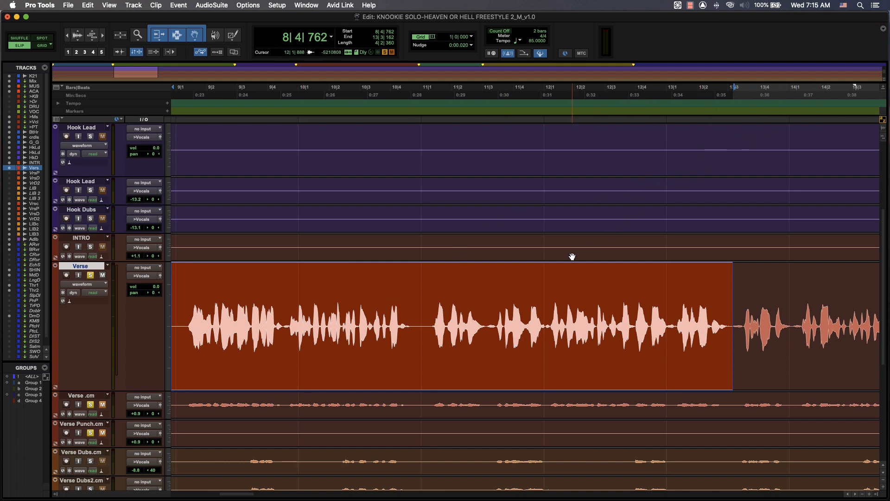
scroll(573, 257, "down", 1)
scroll(573, 257, "down", 3)
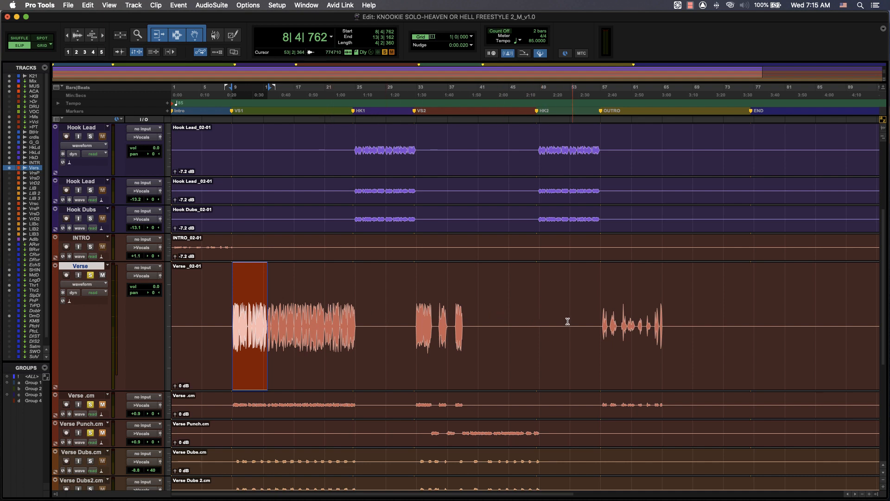
left_click_drag(600, 319, 673, 318)
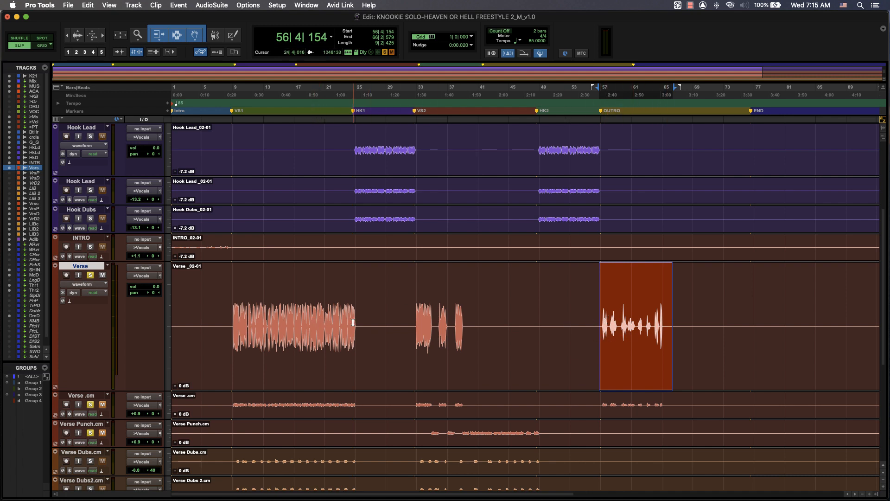
Highlight the Verse track's waveforms from the start of VS1 into VS2, about bar 8 to bar 40
left_click(267, 318)
left_click_drag(267, 317, 228, 318)
left_click_drag(470, 328, 231, 330)
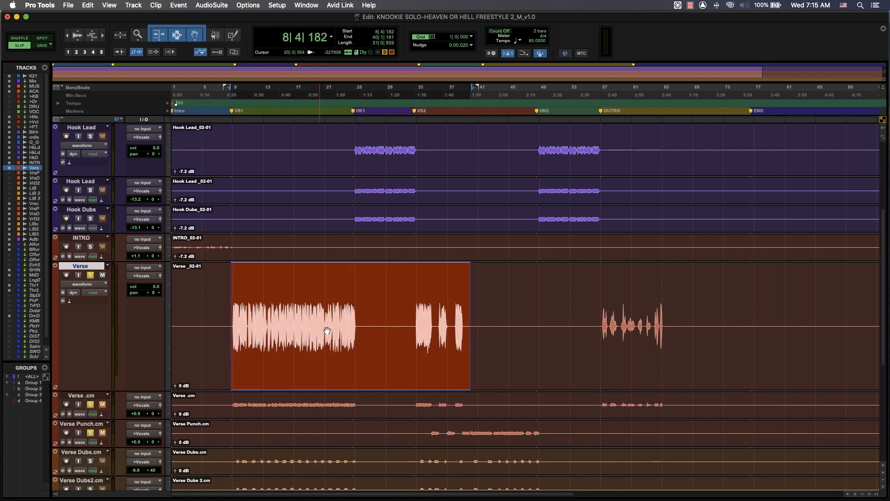
Highlight the Beat Here track from about bar 8 to bar 31 and enlarge the track's height to examine its waveform
scroll(332, 332, "up", 5)
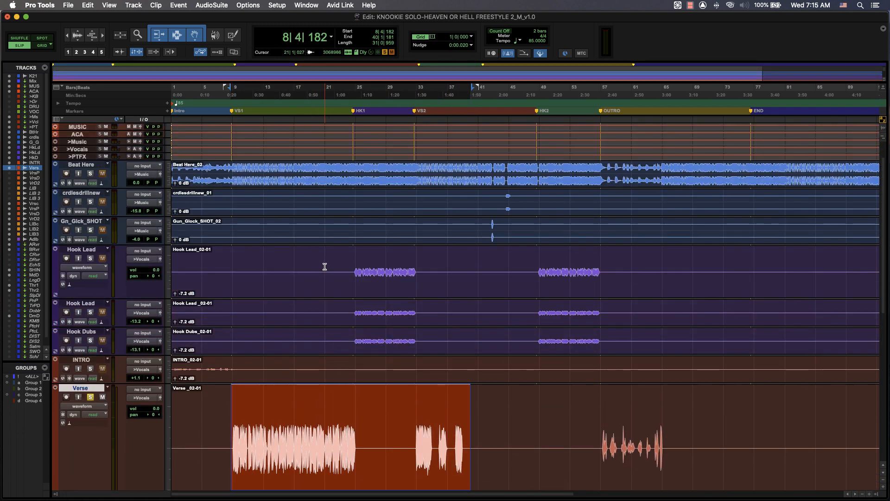
left_click_drag(231, 168, 408, 182)
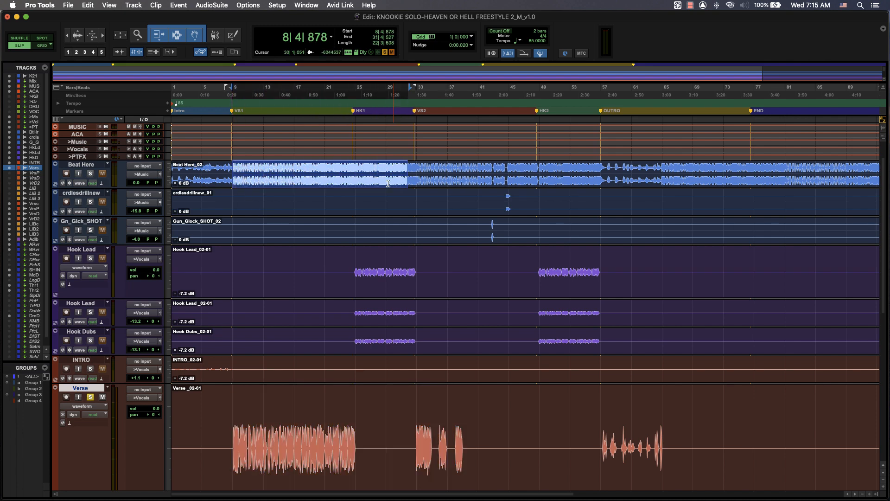
left_click_drag(147, 188, 168, 299)
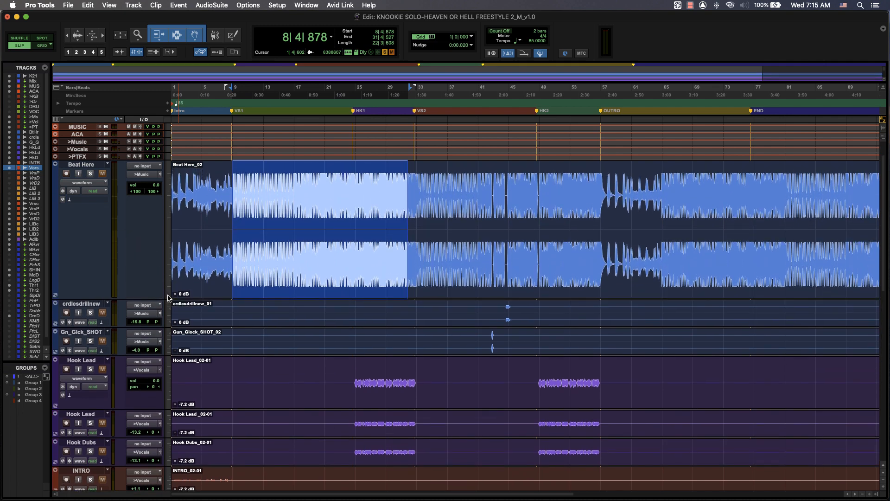
left_click_drag(168, 298, 173, 277)
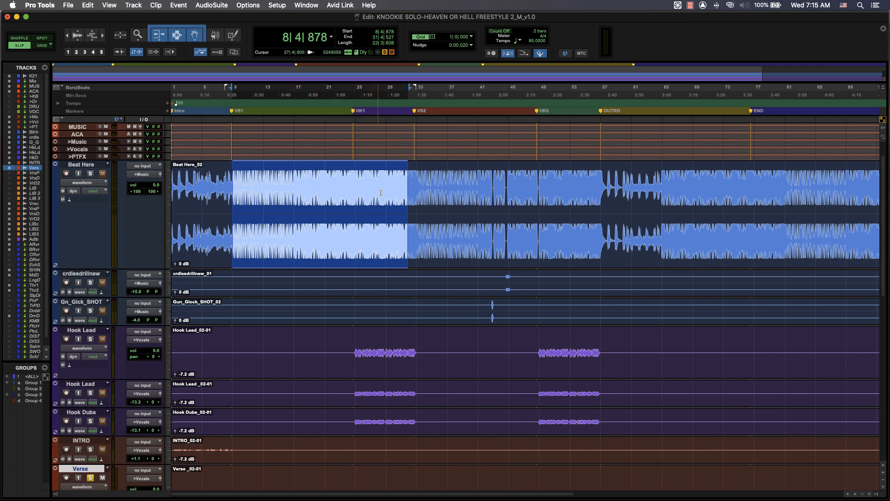
Select the opening of the first verse on the Verse track, from about bar 8 to bar 13
scroll(400, 264, "down", 2)
scroll(401, 266, "down", 9)
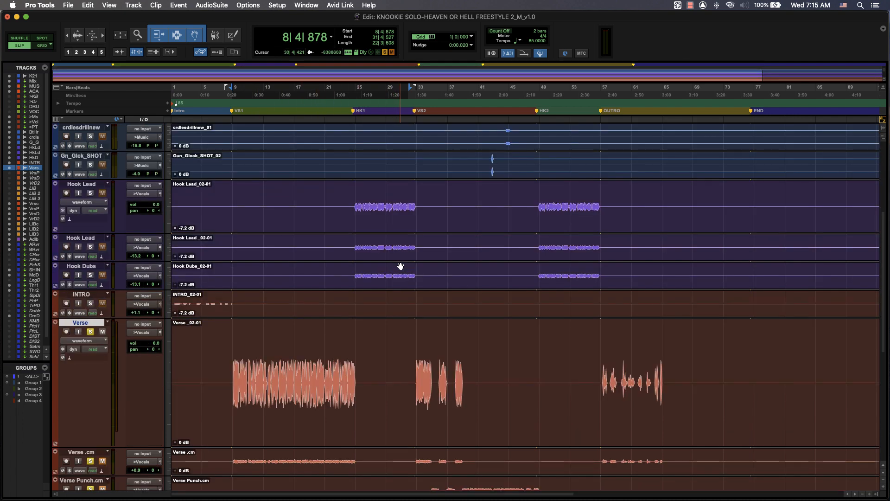
scroll(401, 266, "up", 10)
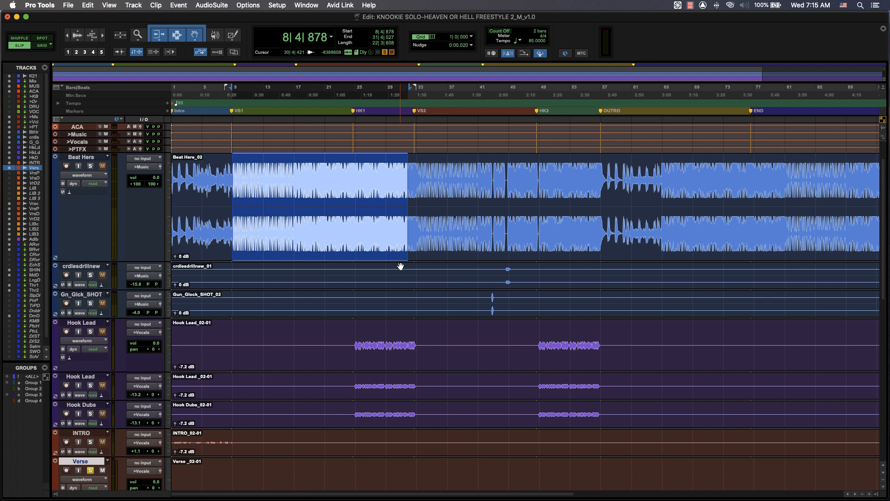
scroll(401, 266, "down", 10)
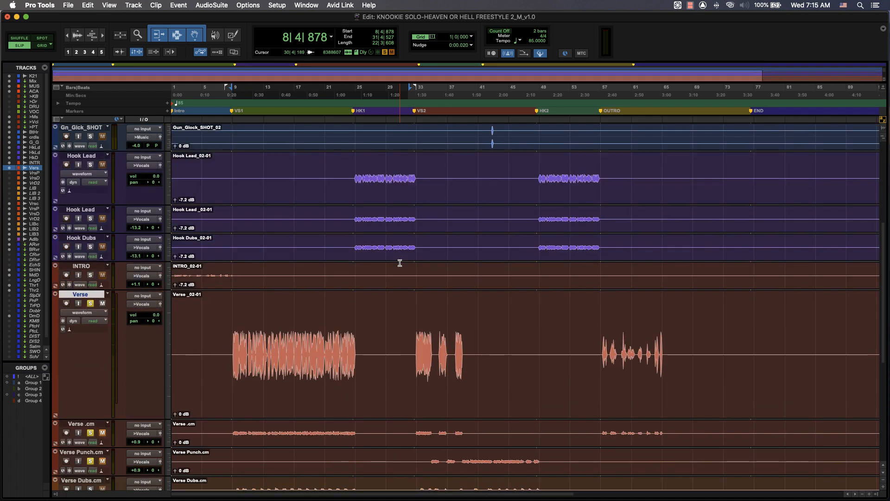
left_click(267, 267)
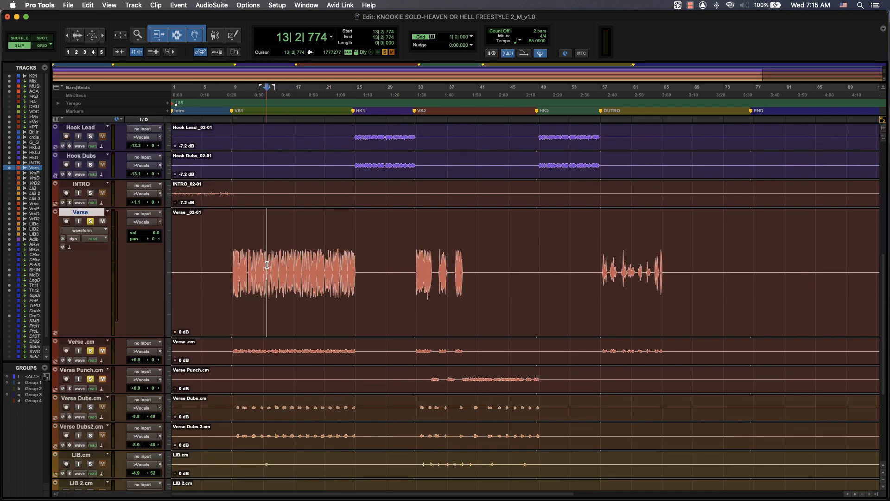
key("super+bracketright")
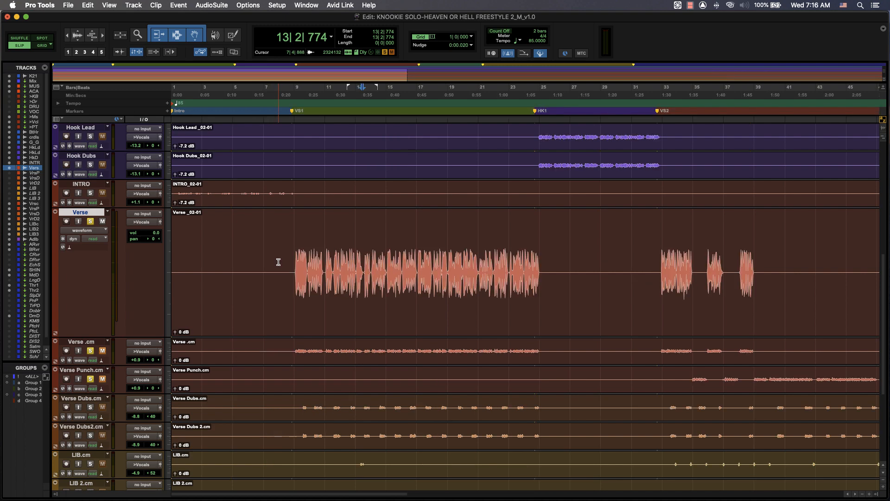
left_click(364, 266)
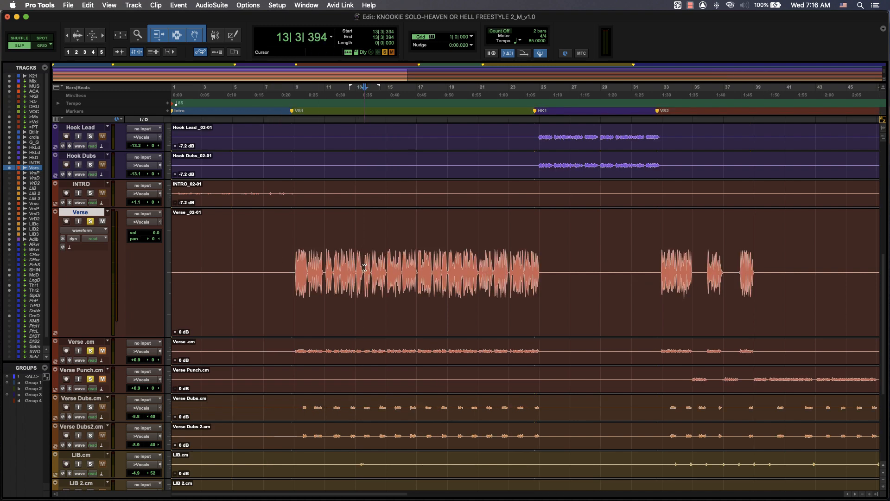
left_click(363, 266)
left_click_drag(363, 266, 292, 266)
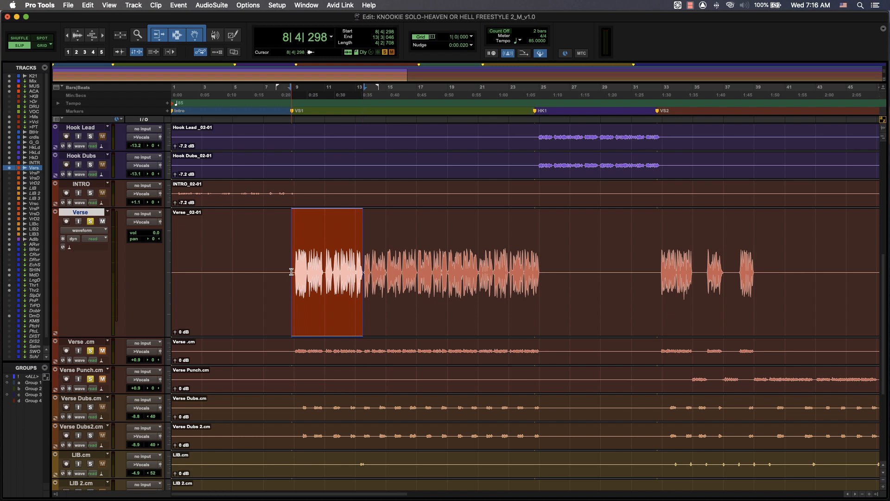
Open the Verse track's output fader window and play the selected passage to check its level meter
left_click(161, 222)
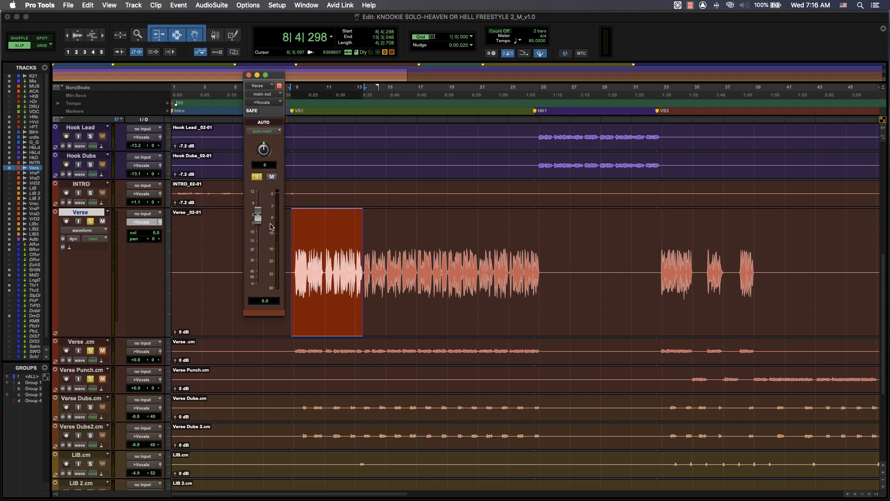
key("space")
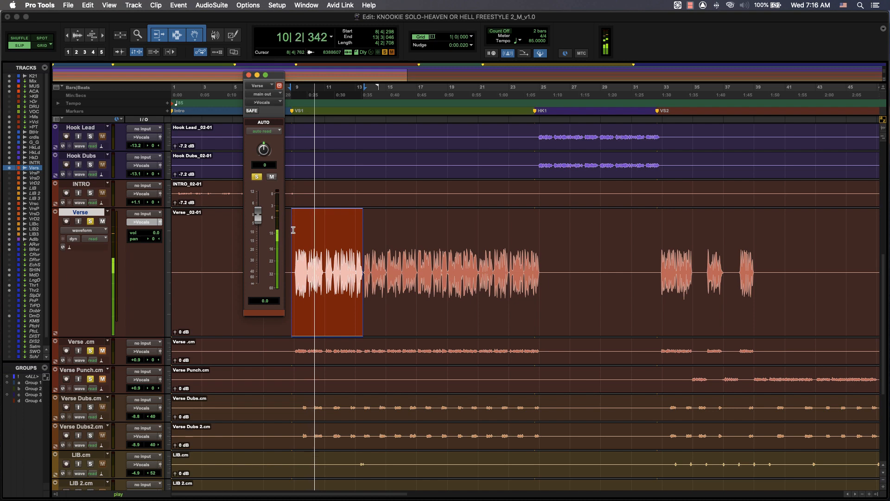
key("space")
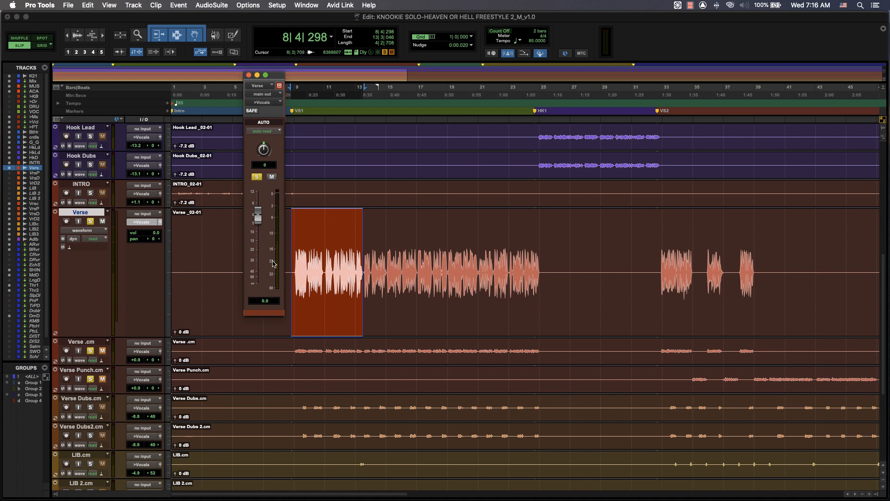
Set the track meter type to Sample Peak in the metering preferences
left_click(40, 5)
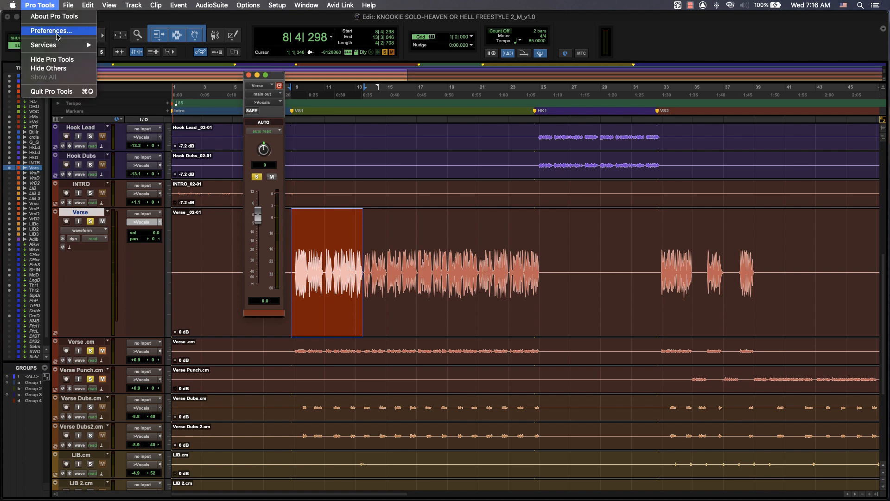
left_click(59, 34)
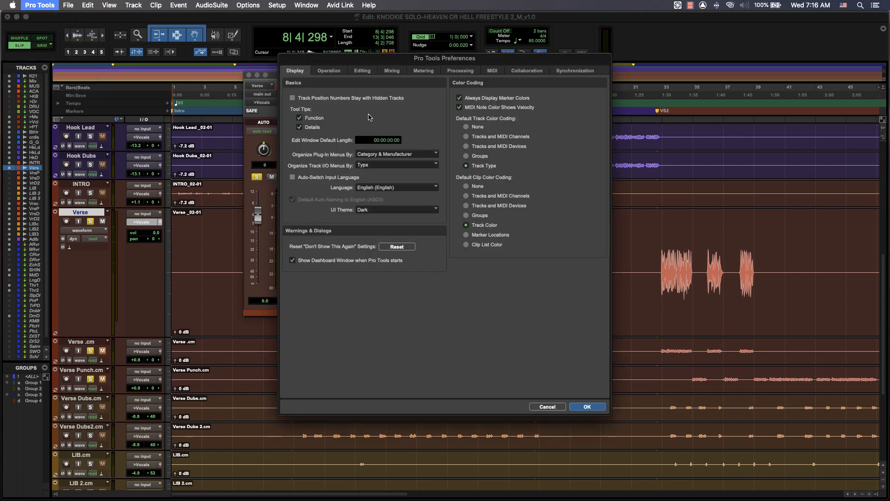
left_click(393, 74)
left_click(417, 73)
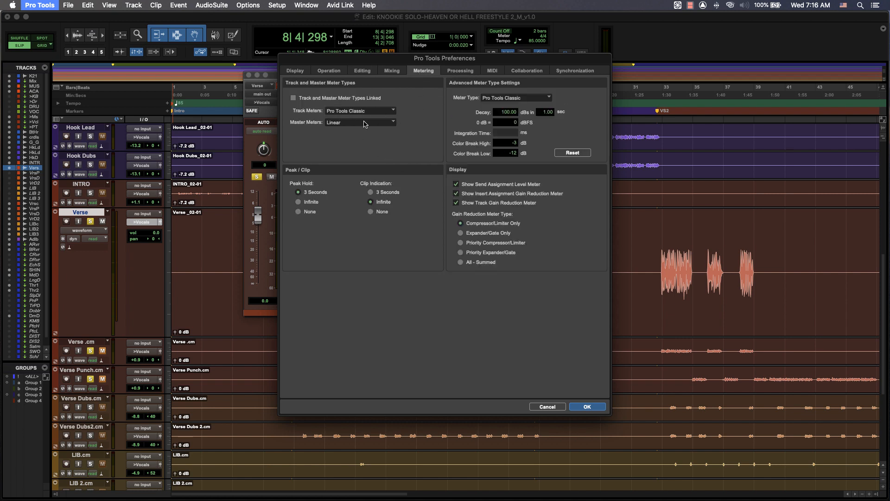
left_click(375, 112)
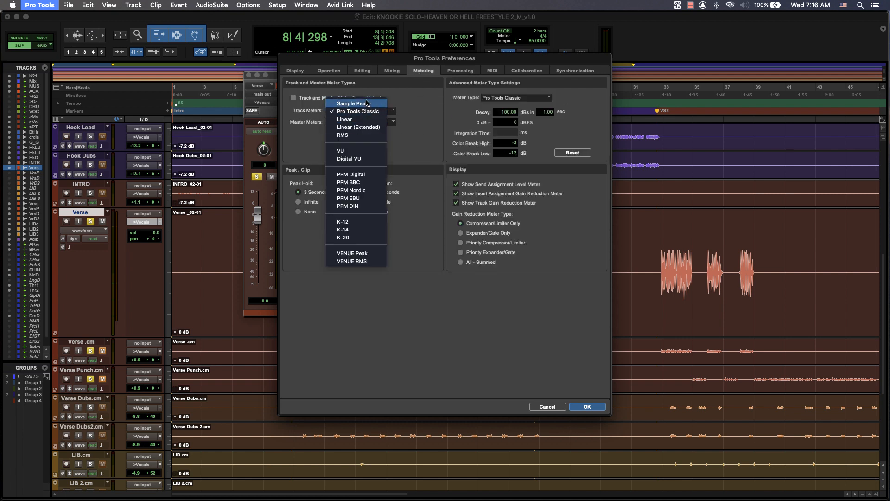
left_click(368, 104)
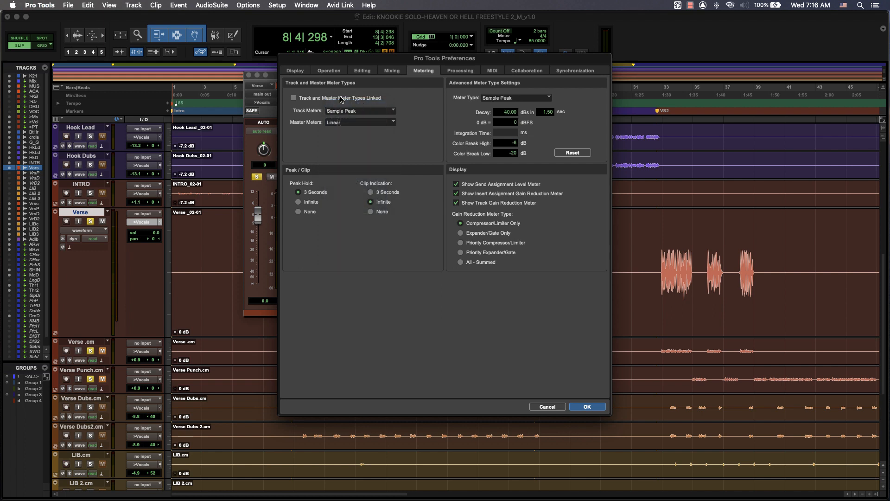
left_click(586, 406)
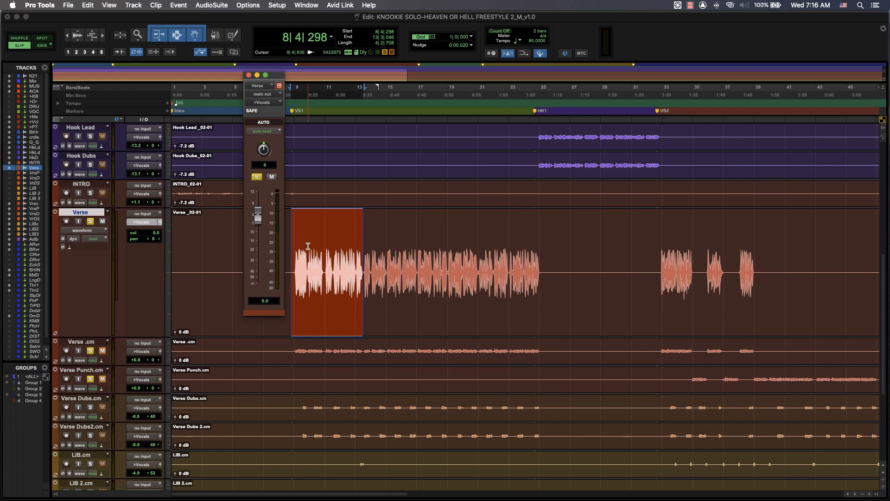
Play the selected opening of the Verse vocal several times to check its Sample Peak level
key("space")
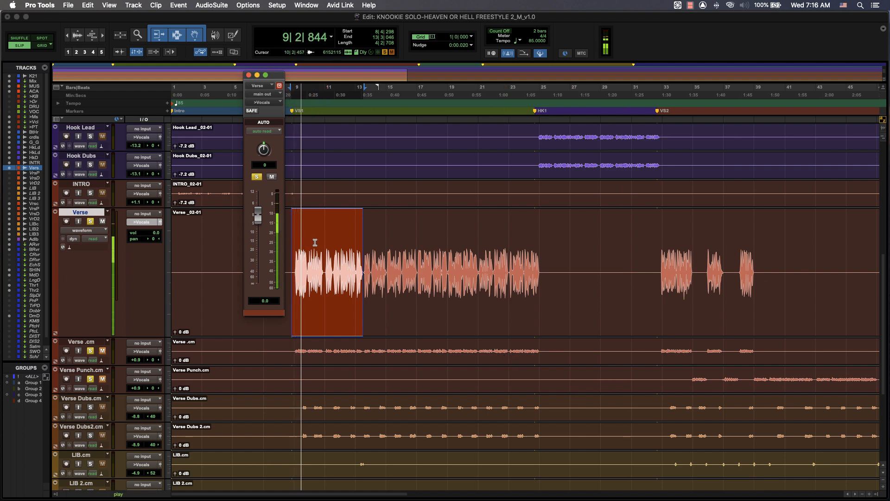
key("space")
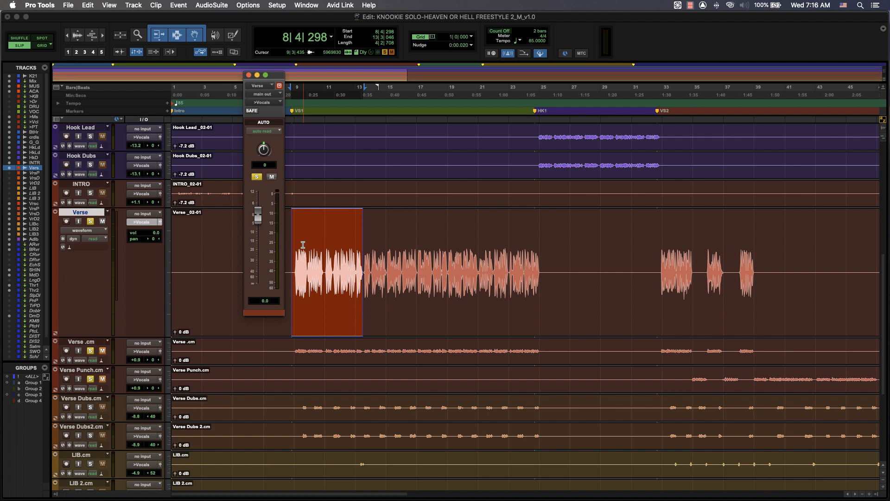
key("space")
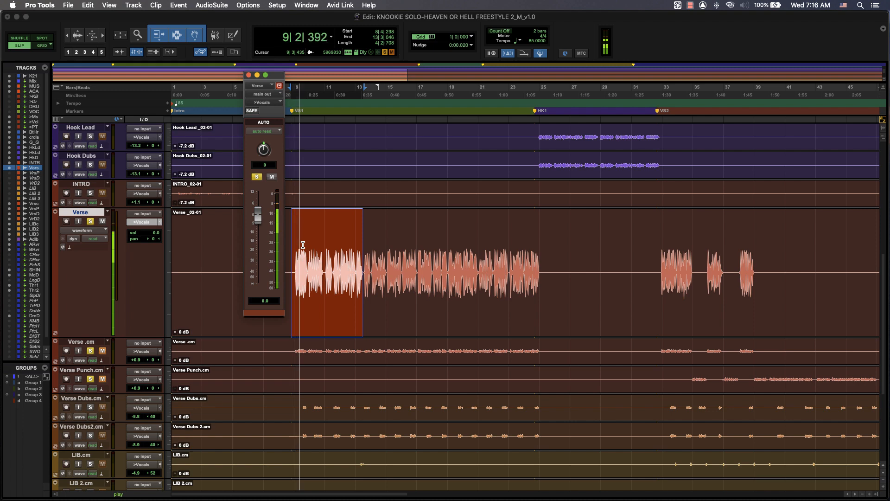
key("space")
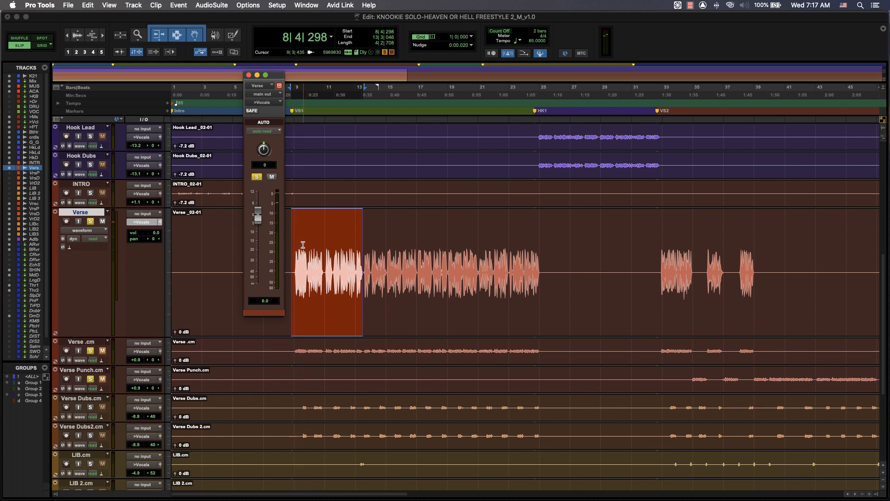
key("space")
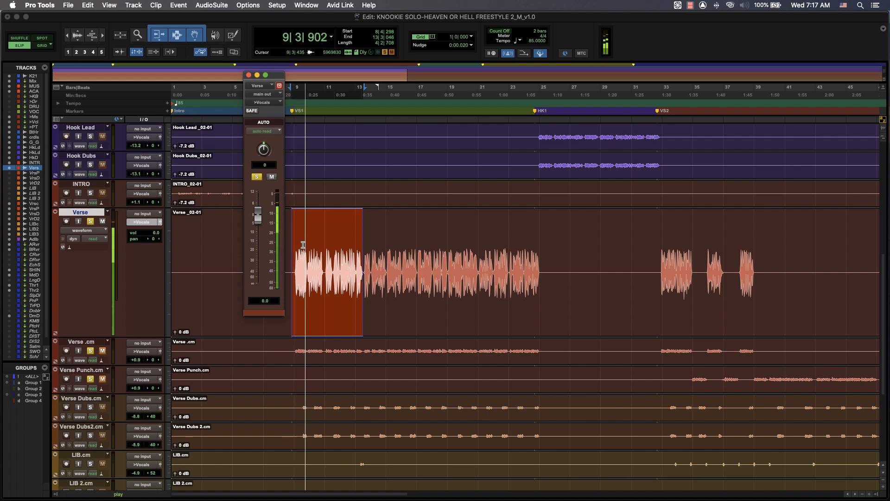
key("space")
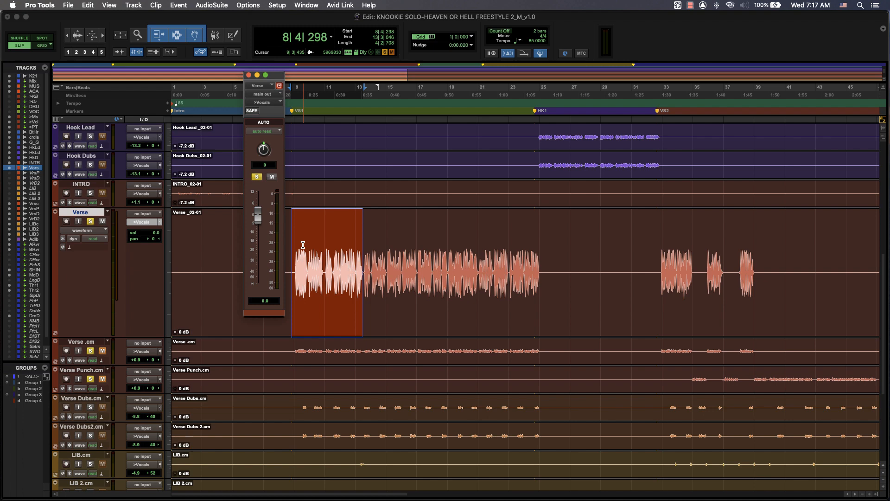
Select the short Verse phrase from about bar 12 to bar 13 and play it to check its level
left_click(355, 255)
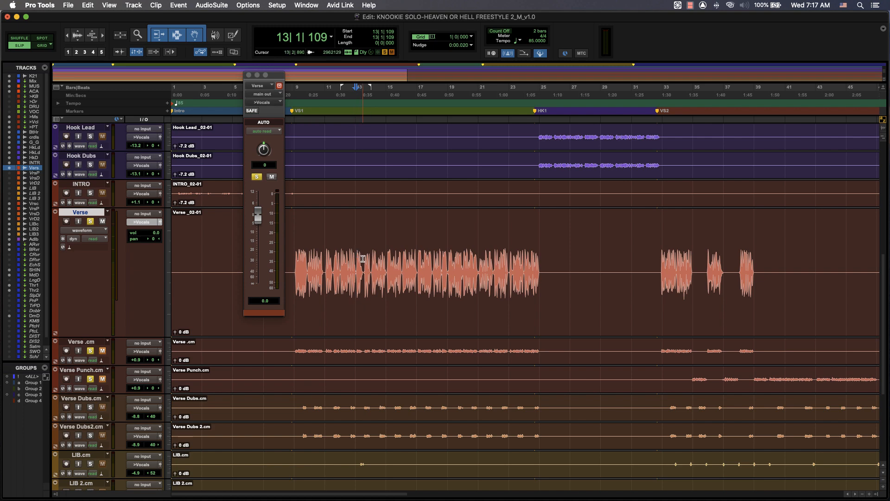
left_click_drag(366, 257, 349, 263)
key("space")
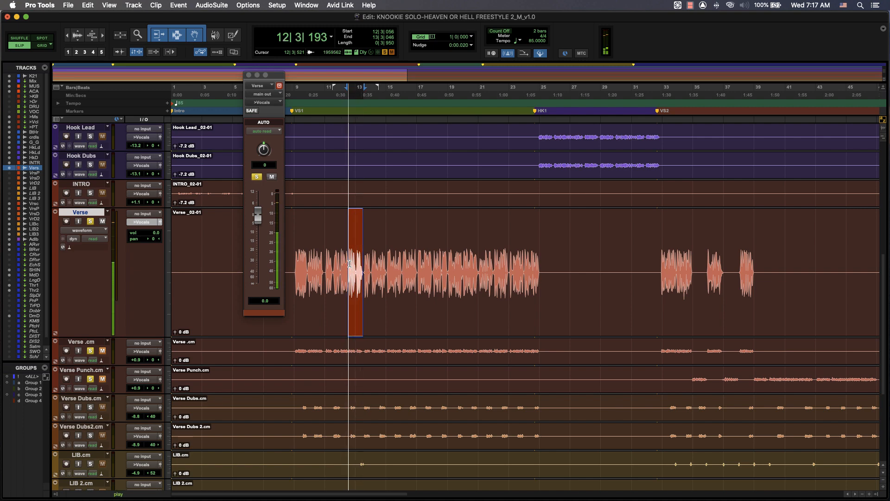
key("space")
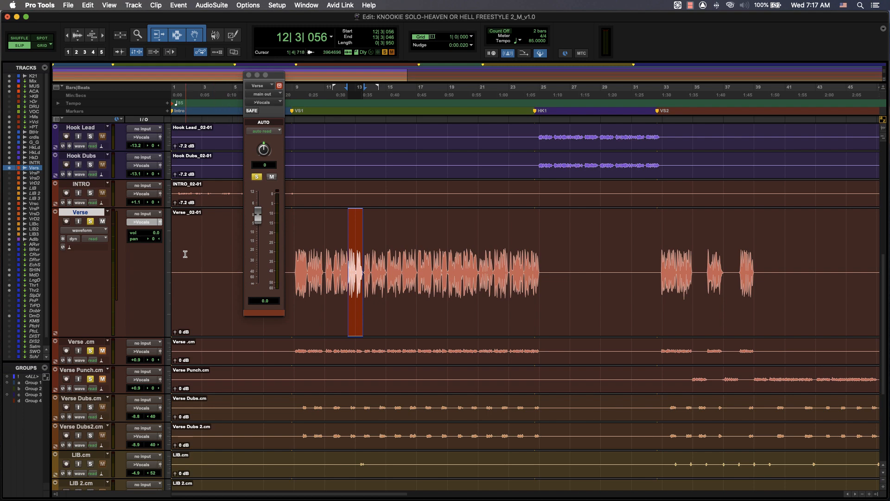
Open the Verse track's mvMeter2 plug-in and extend the selection back to just before the verse's first phrase
key("super+equal")
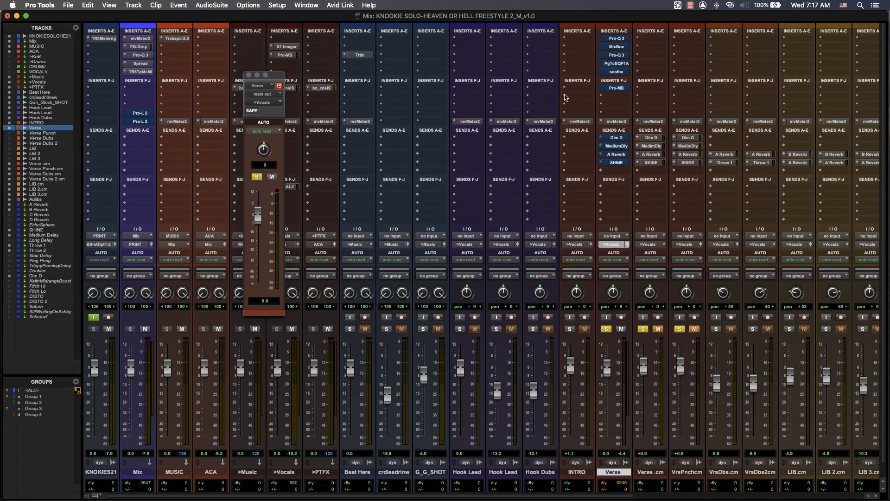
left_click(615, 122)
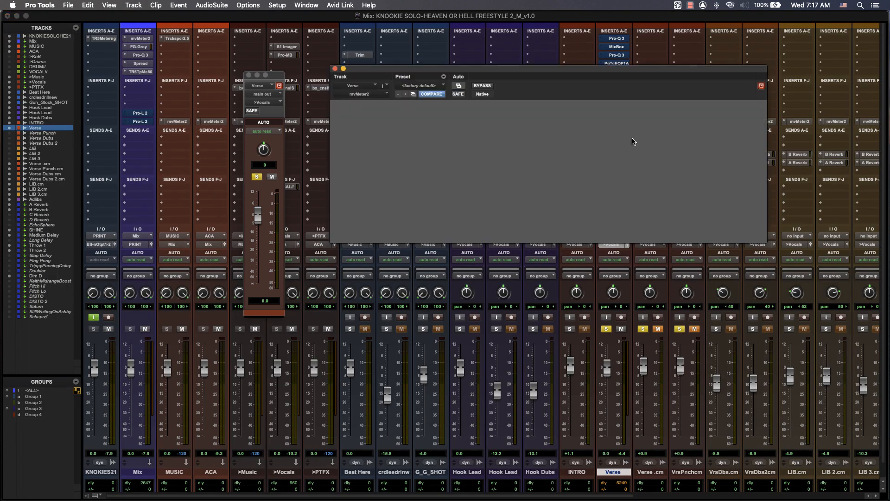
key("super+equal")
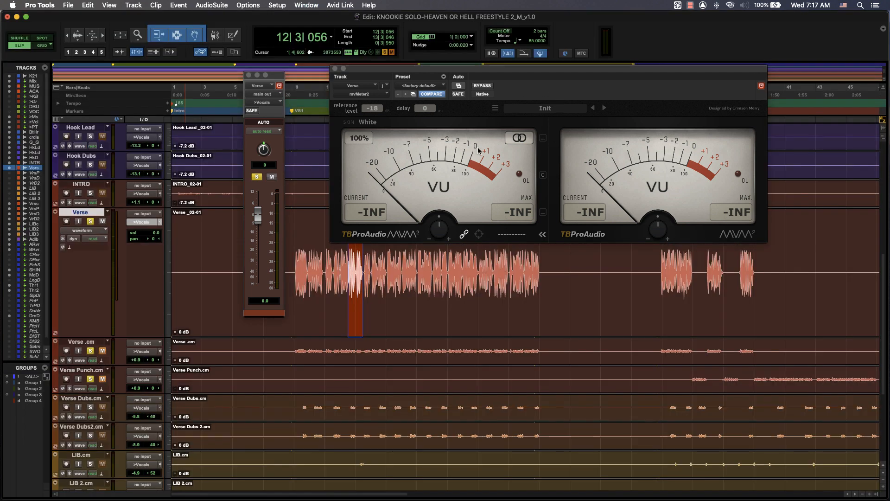
left_click(296, 272, "shift")
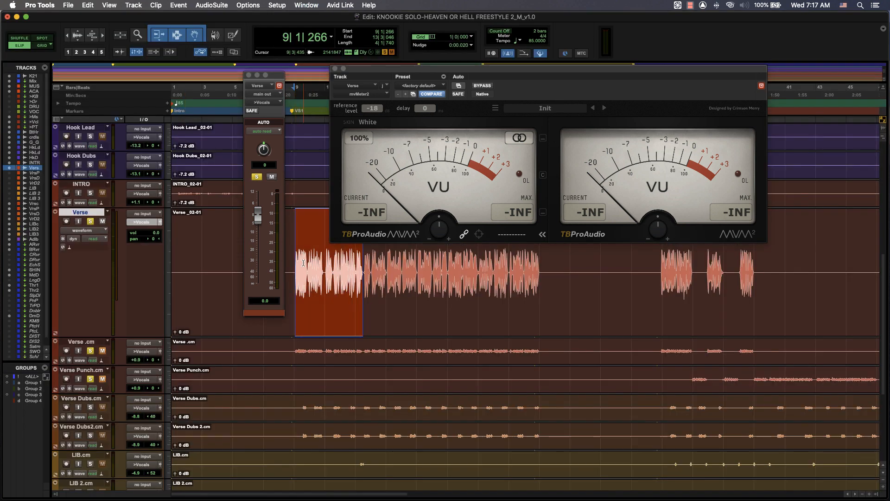
left_click(293, 266, "shift")
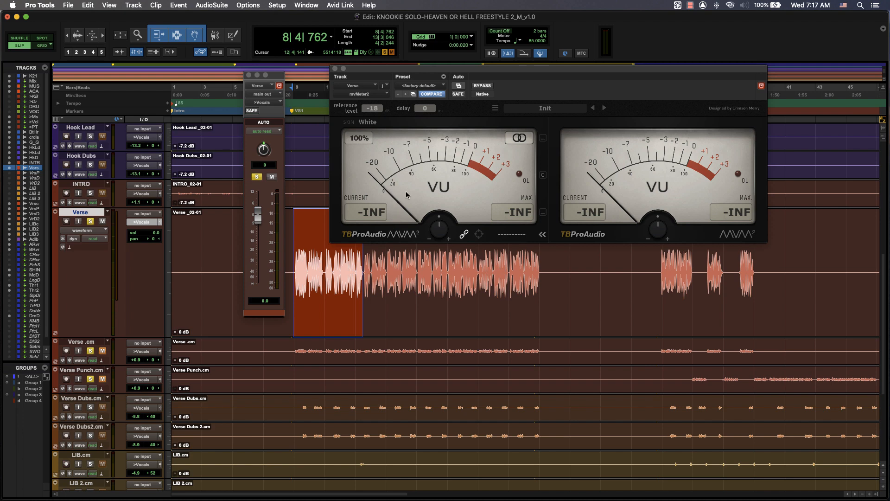
Move the mvMeter2 window clear of the Verse channel strip and keep it open alongside other plug-in windows
key("super+equal")
left_click_drag(498, 69, 181, 15)
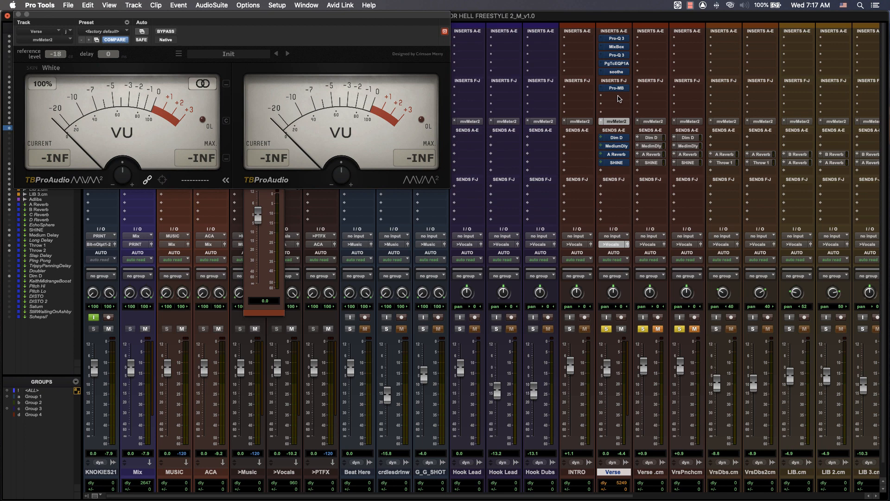
left_click(445, 31)
Insert the VU Meter (mono) plug-in below Pro-MB on the Verse track and place its window apart from mvMeter2
left_click(617, 96)
mouse_move(639, 99)
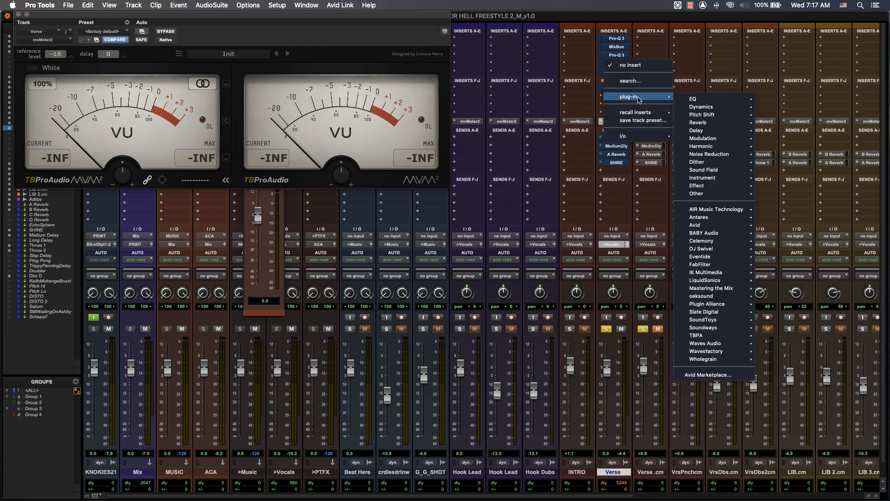
mouse_move(721, 344)
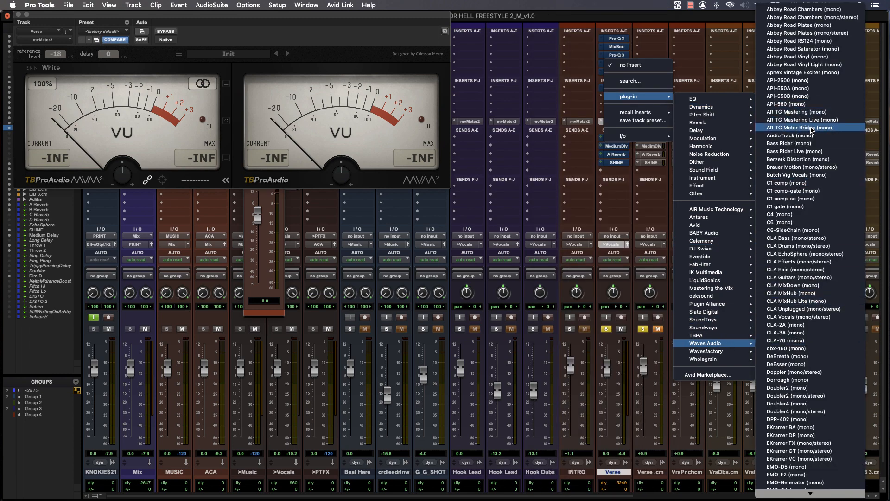
scroll(812, 131, "down", 20)
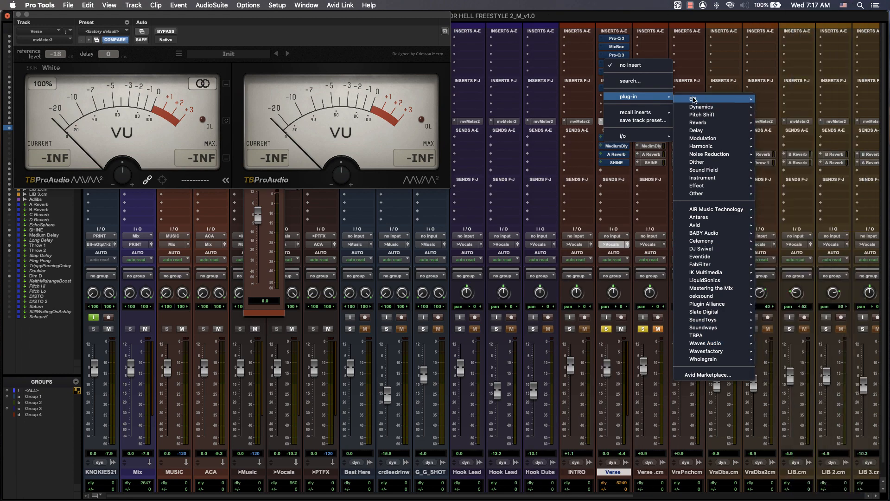
left_click(654, 81)
type("vu")
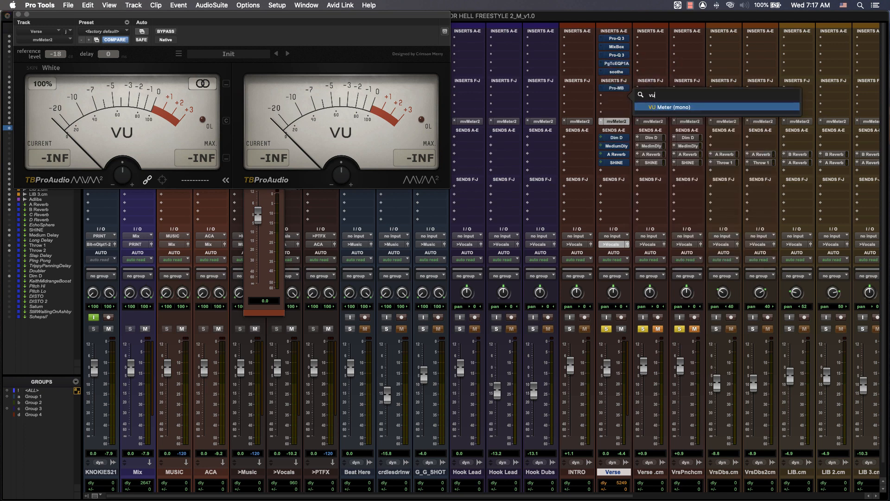
left_click(675, 107)
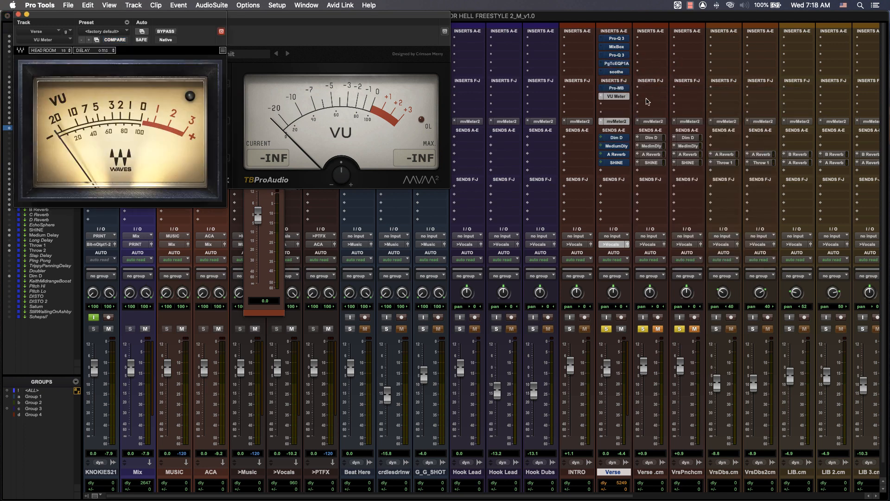
left_click_drag(214, 19, 854, 25)
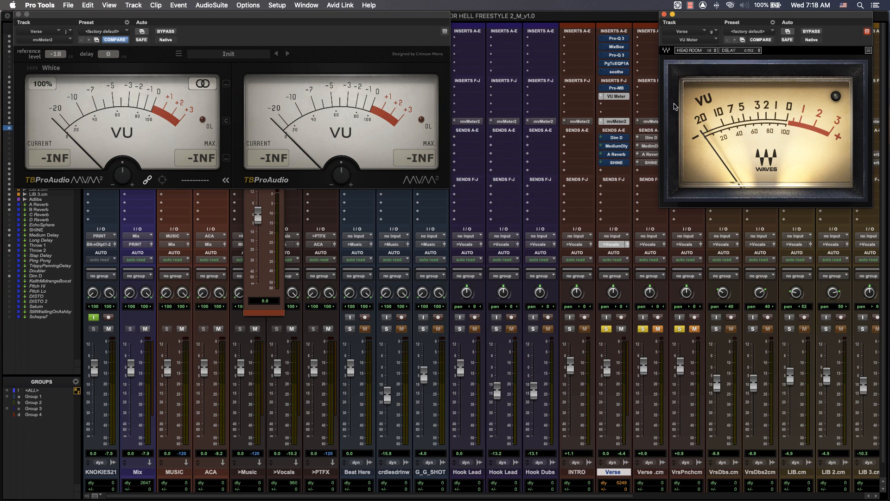
Play the selected verse passage to compare the vocal's level on the two VU meters
key("space")
key("space")
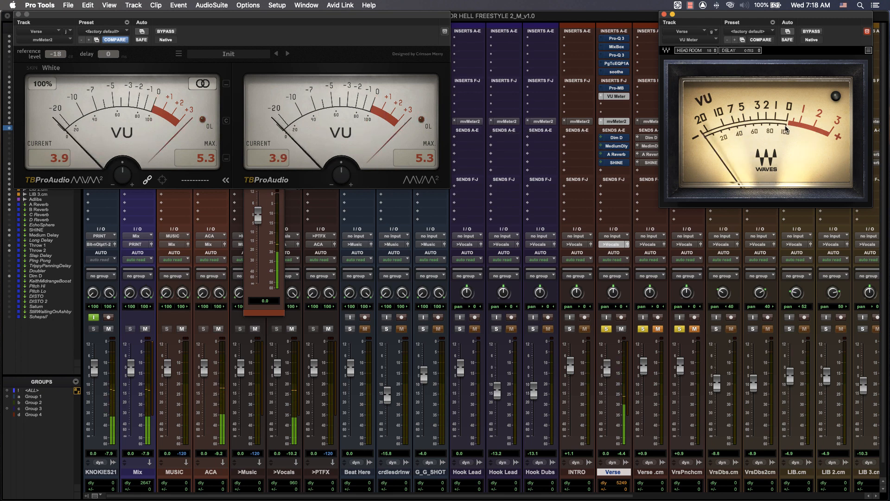
key("space")
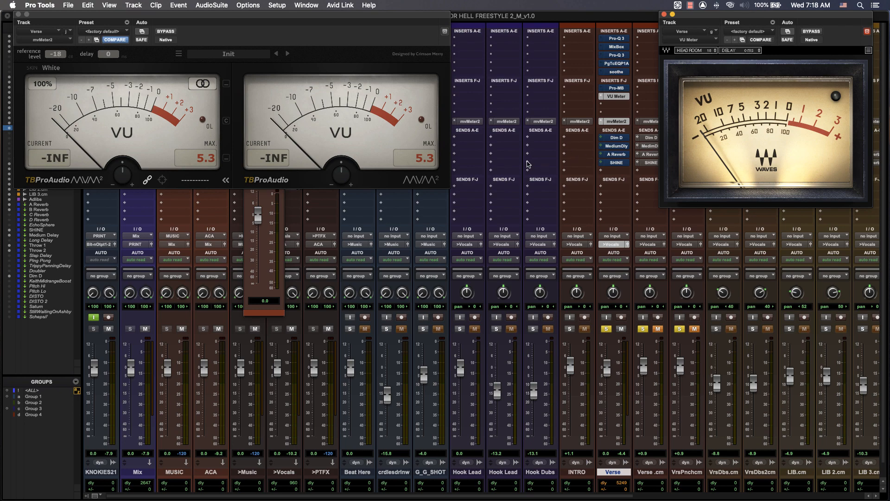
Lower the Verse clip gain to -6.6 dB during playback of the passage while checking the VU meters
key("super+equal")
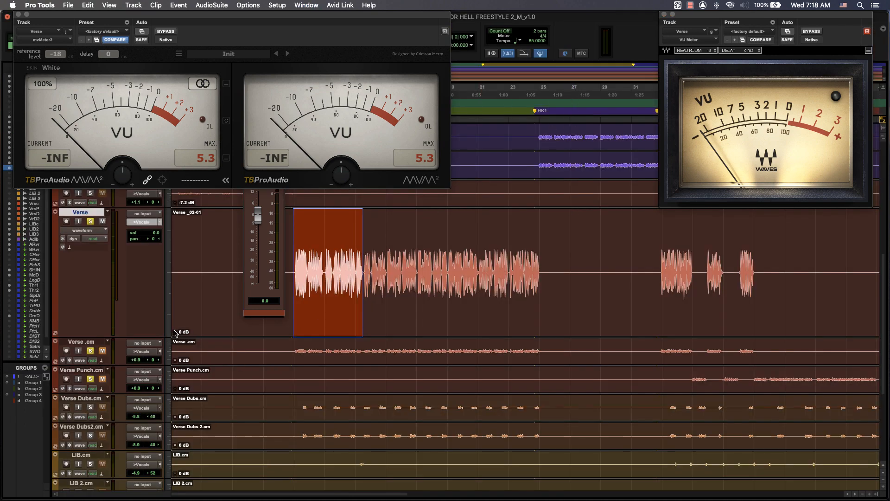
key("space")
left_click_drag(175, 332, 176, 354)
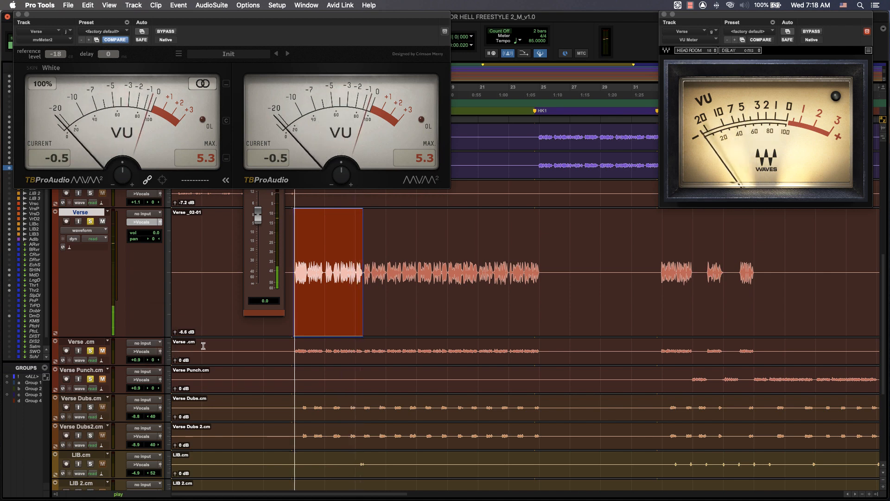
key("space")
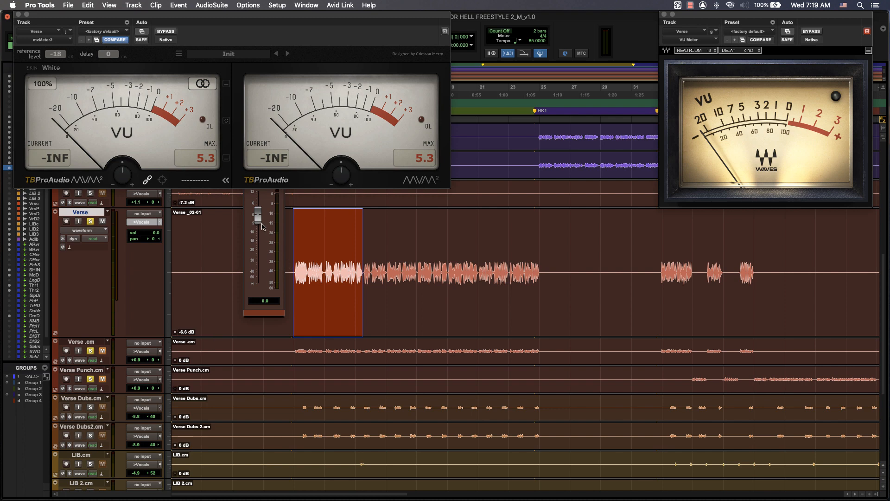
Raise the Verse track's fader to +3.3 dB and set its clip gain to -5.6 dB
left_click_drag(258, 216, 258, 210)
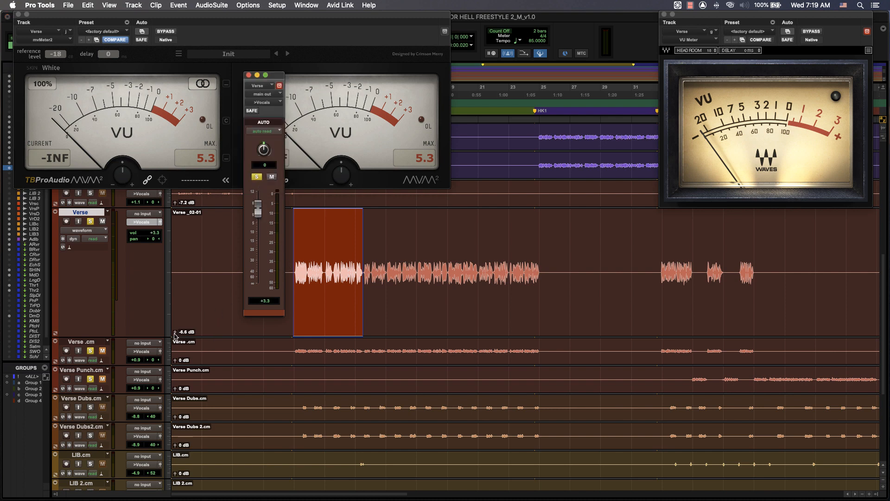
left_click_drag(176, 332, 176, 337)
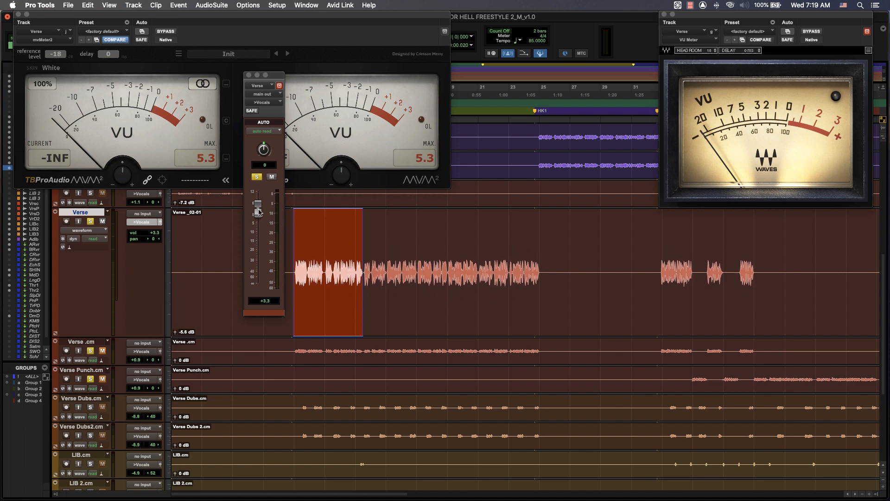
Reset the Verse fader and clip gain to 0 dB and replay the passage to check the VU meters
left_click(259, 212, "alt")
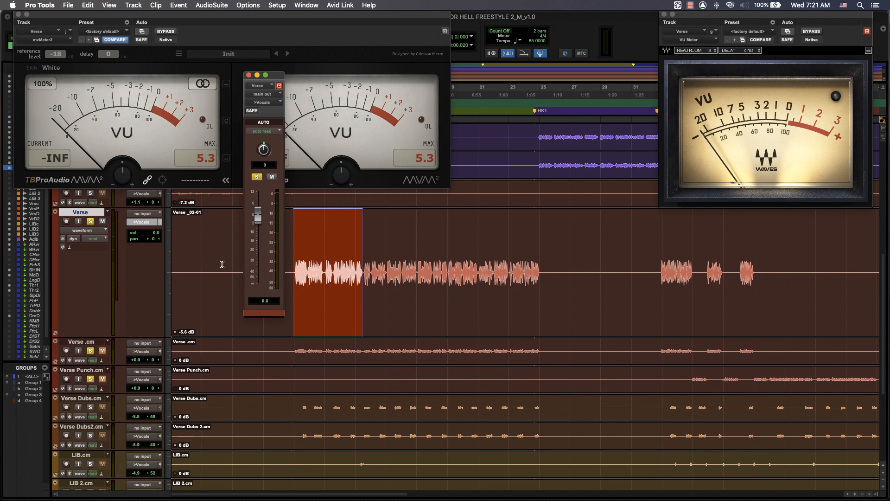
left_click(176, 332, "alt")
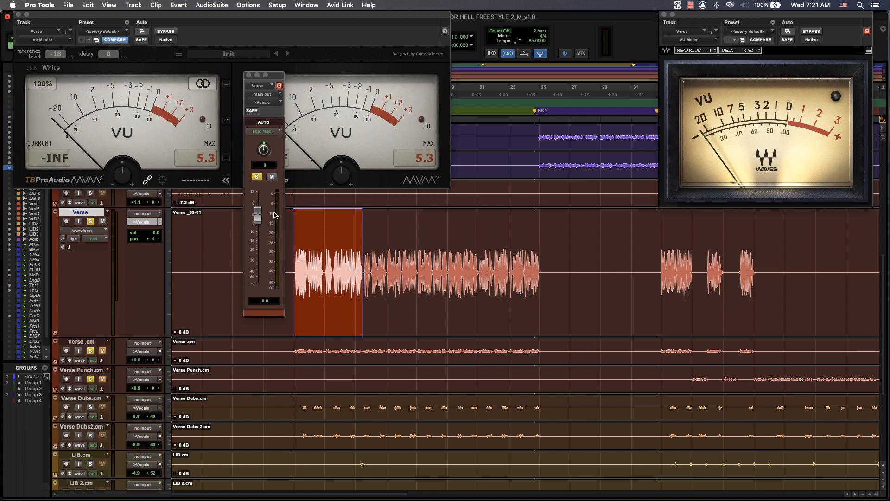
key("space")
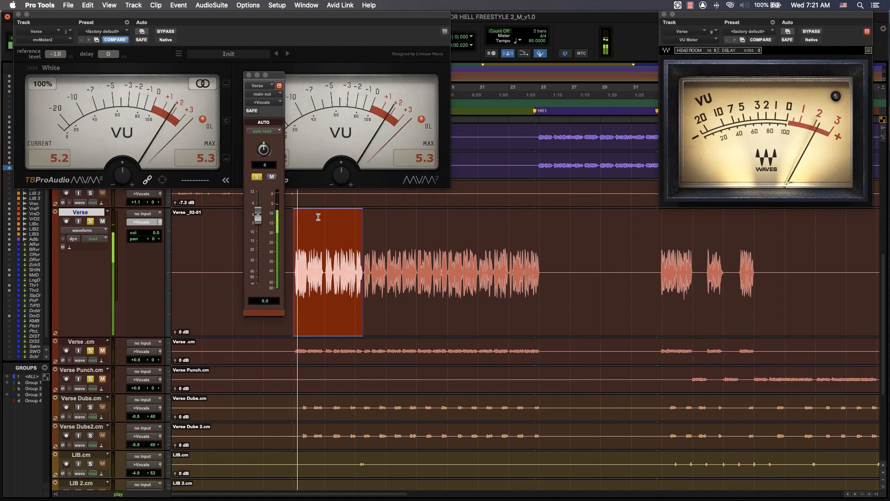
key("space")
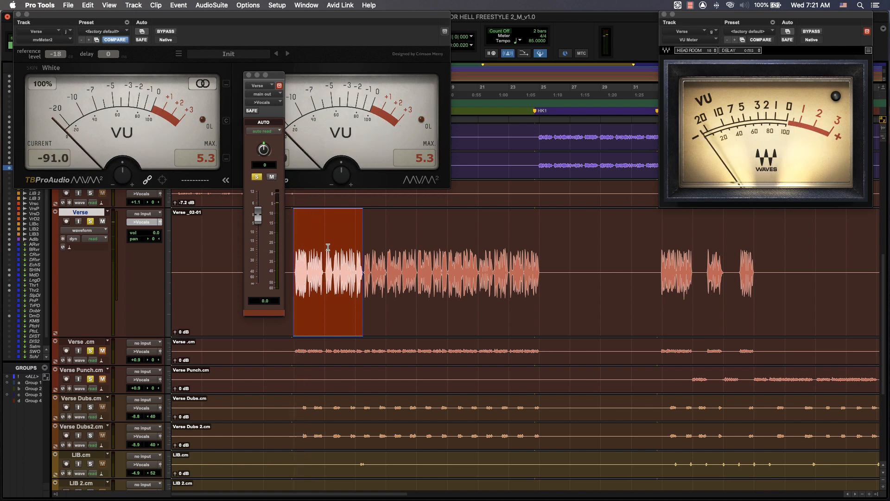
Open the Trim plug-in on the Beat Here track to inspect its gain, and return to the track waveforms
scroll(329, 246, "up", 3)
scroll(328, 246, "up", 8)
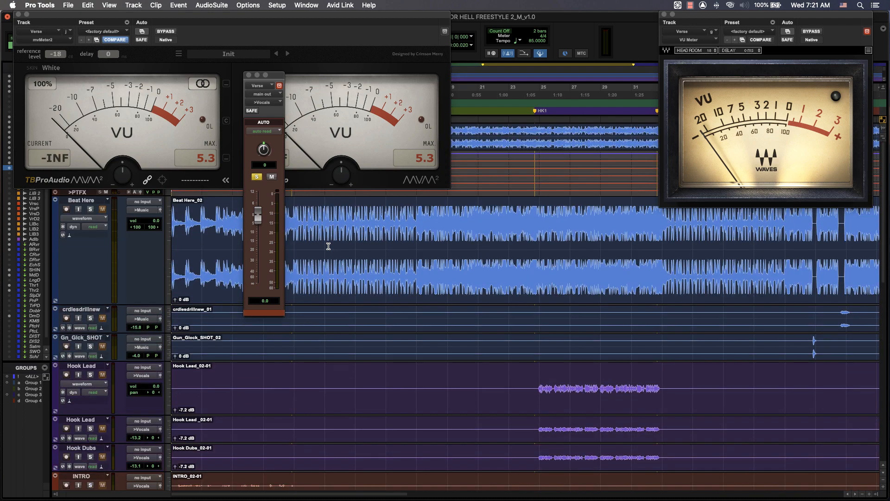
key("super+equal")
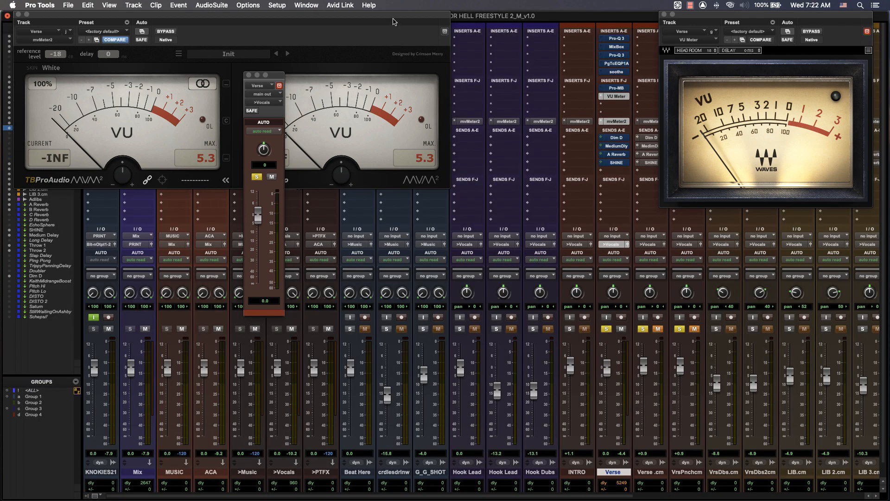
left_click_drag(393, 14, 433, 151)
left_click(359, 55)
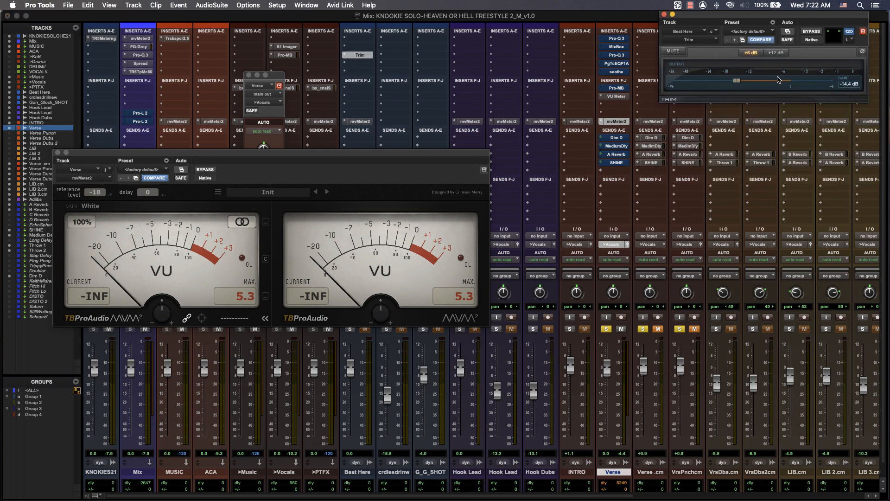
key("super+equal")
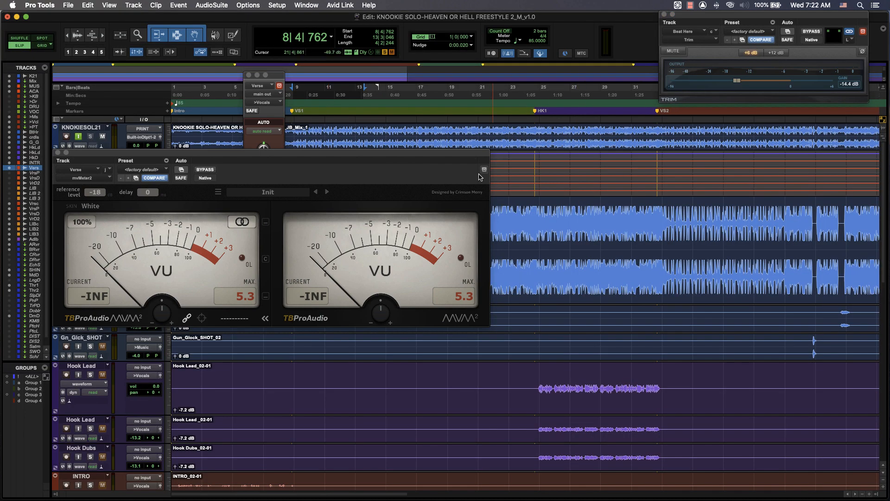
Play the passage with the Beat Here track soloed, and close its Trim plug-in window
left_click_drag(391, 166, 400, 28)
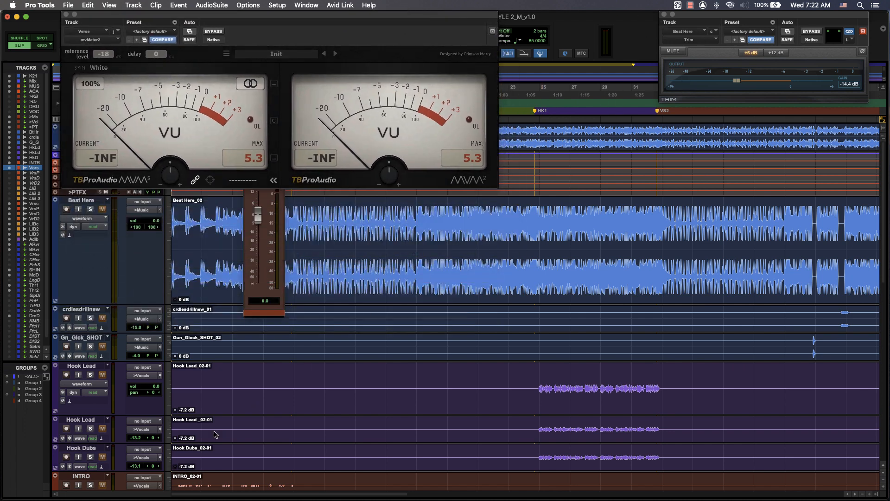
key("space")
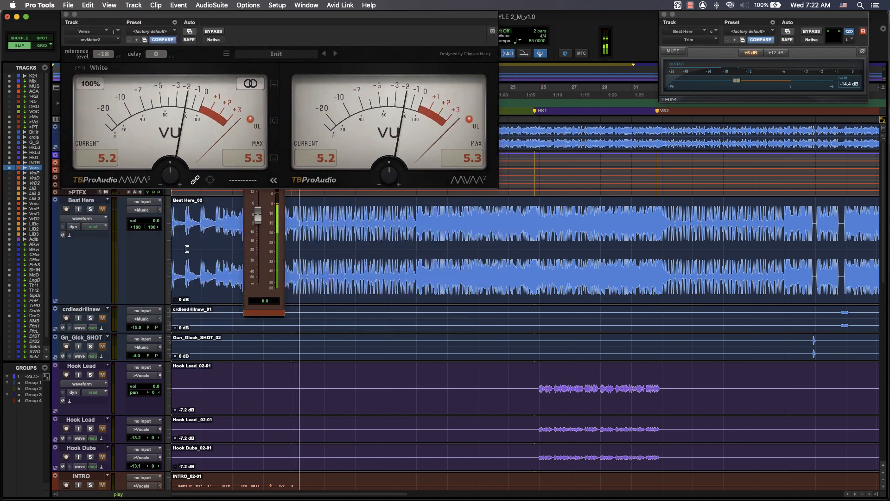
left_click(91, 210)
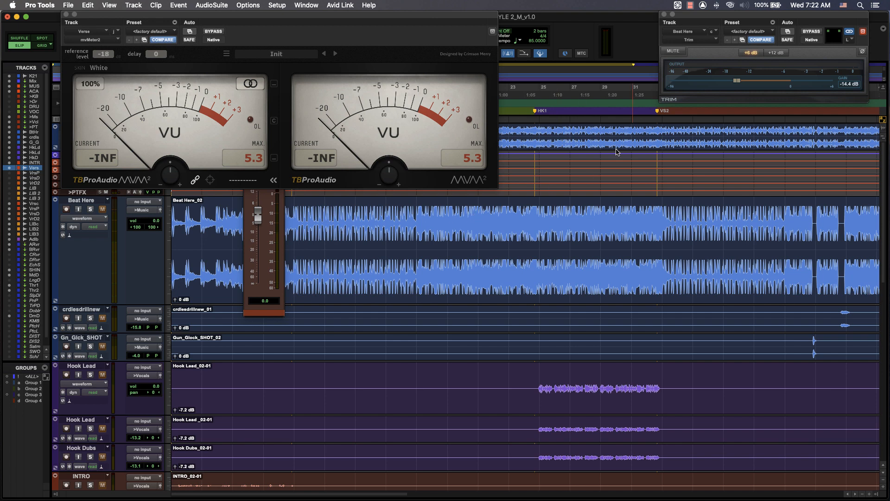
left_click(665, 15)
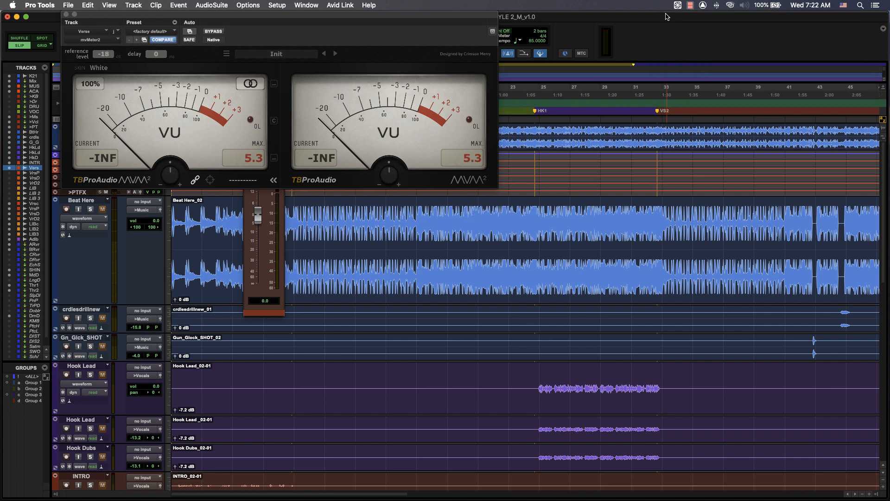